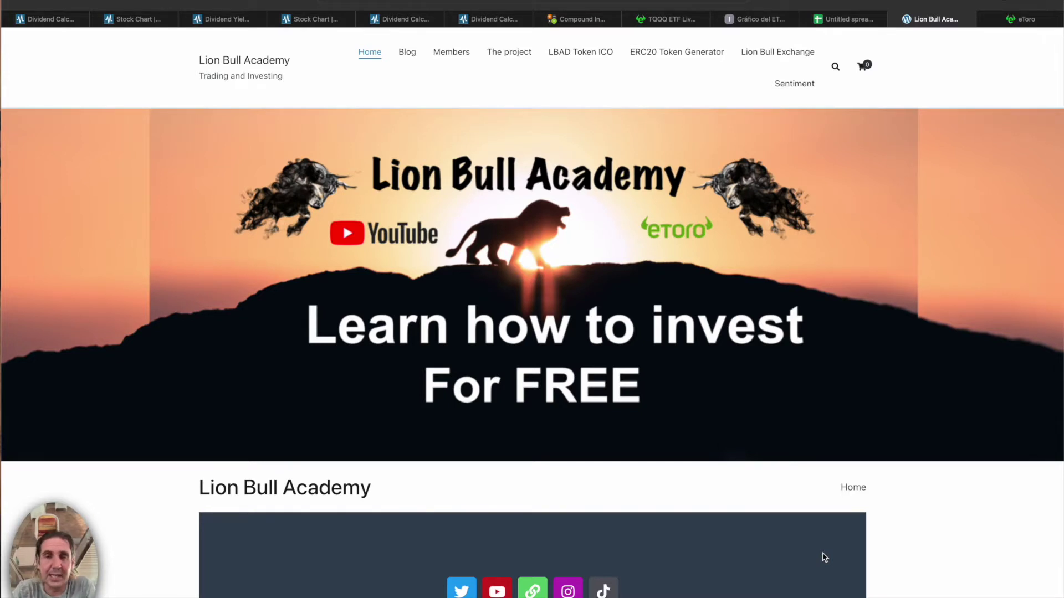
Open the QYLD dividend calculator and review its shares, tax rate, expected dividend increase and share price appreciation assumptions.
left_click(37, 20)
scroll(90, 188, "up", 5)
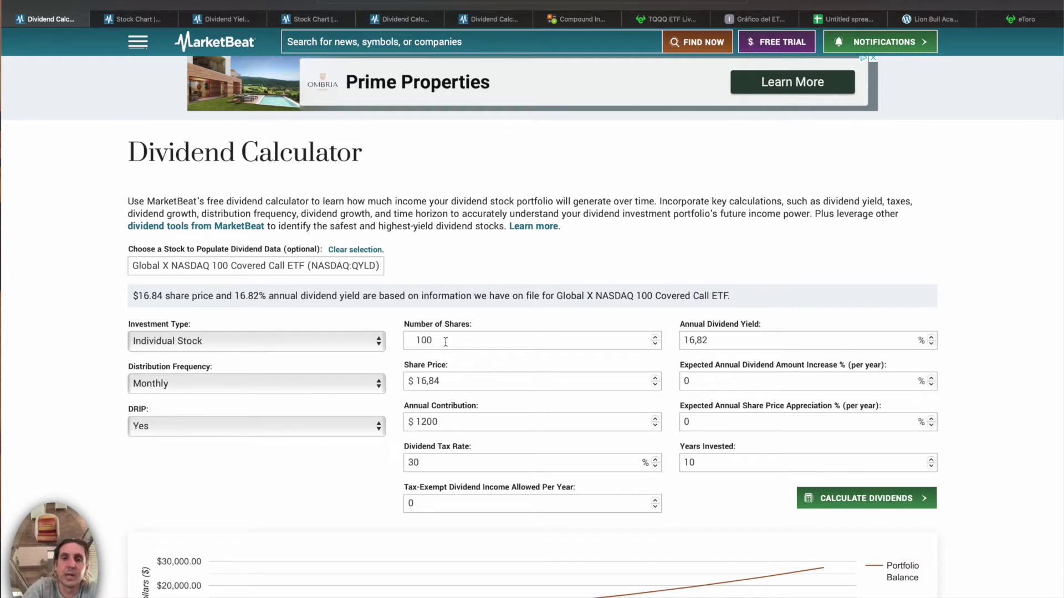
double_click(438, 464)
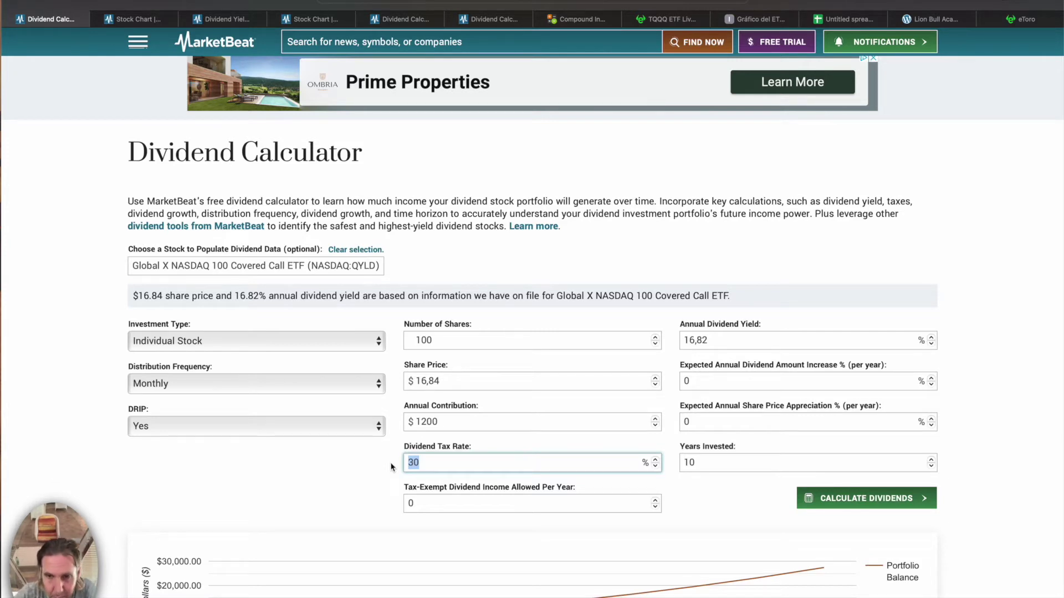
double_click(685, 381)
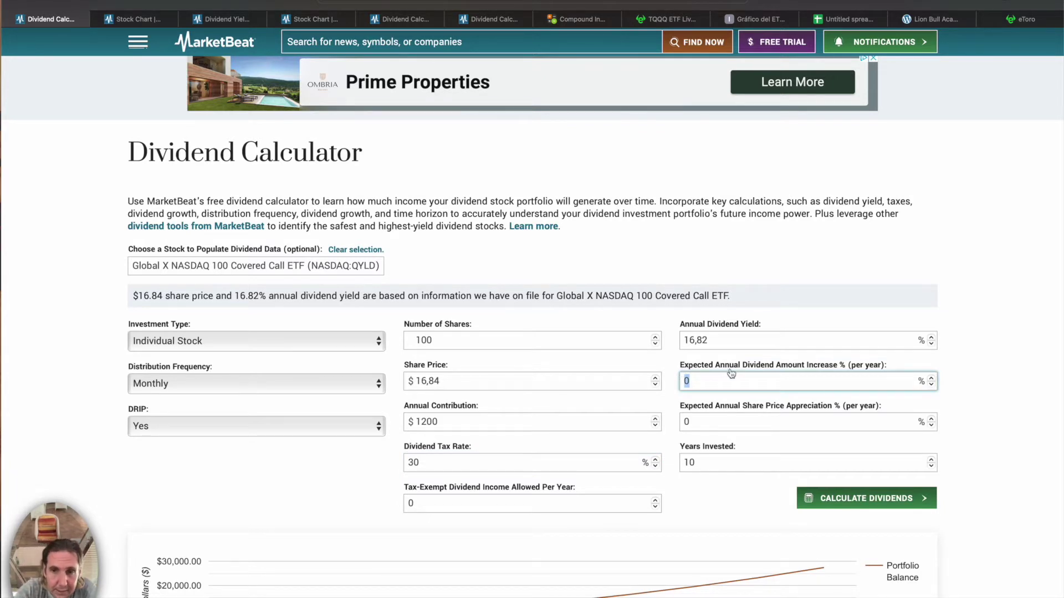
left_click(707, 428)
left_click(707, 428)
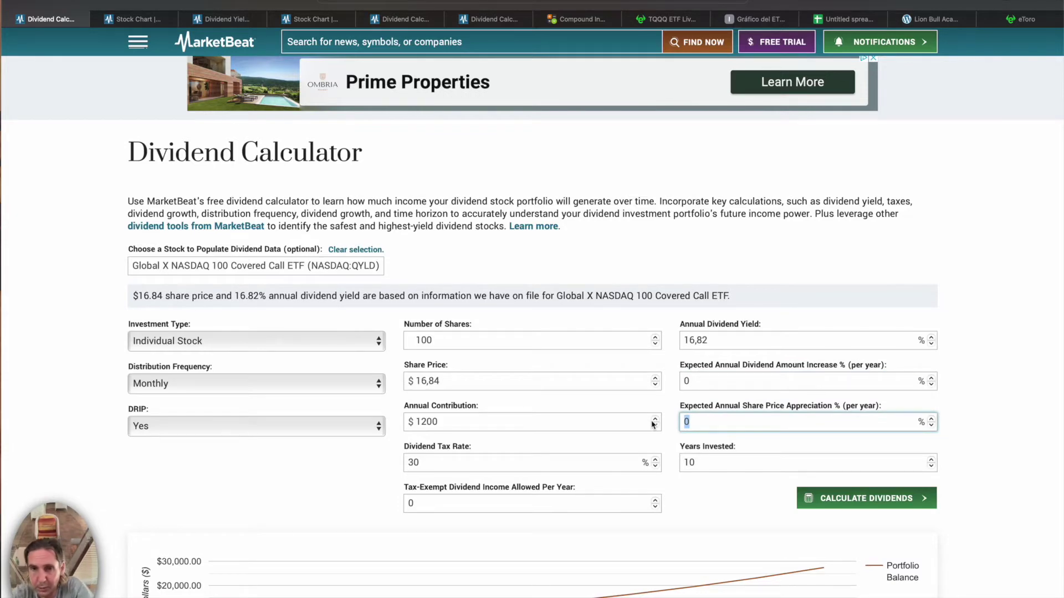
Examine the QYLD projection charts for portfolio balance, dividend income and yield on cost, including the year 1 and year 10 points.
scroll(699, 540, "down", 3)
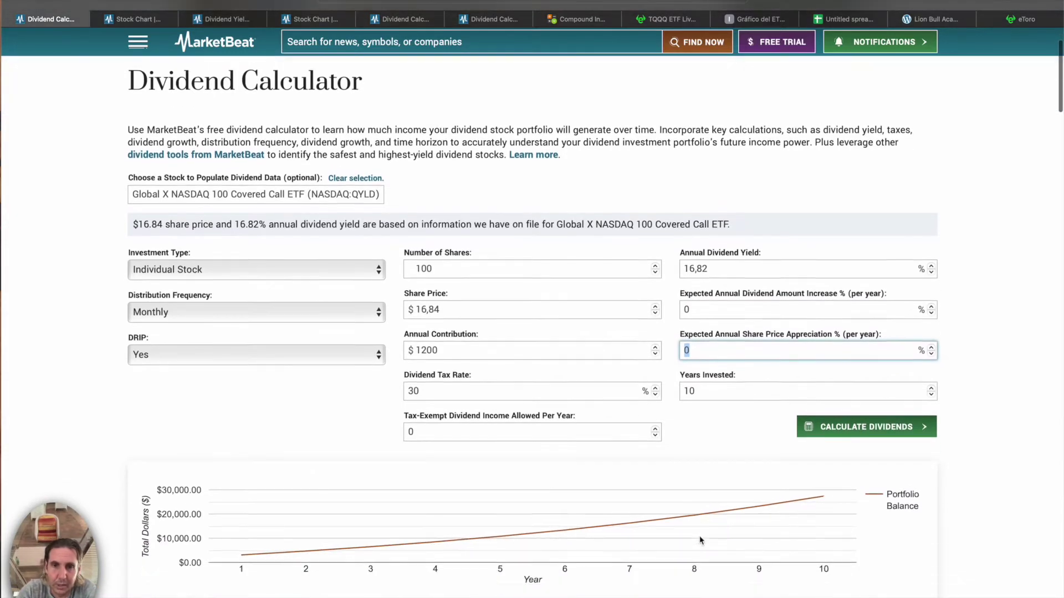
scroll(700, 541, "down", 1)
mouse_move(244, 411)
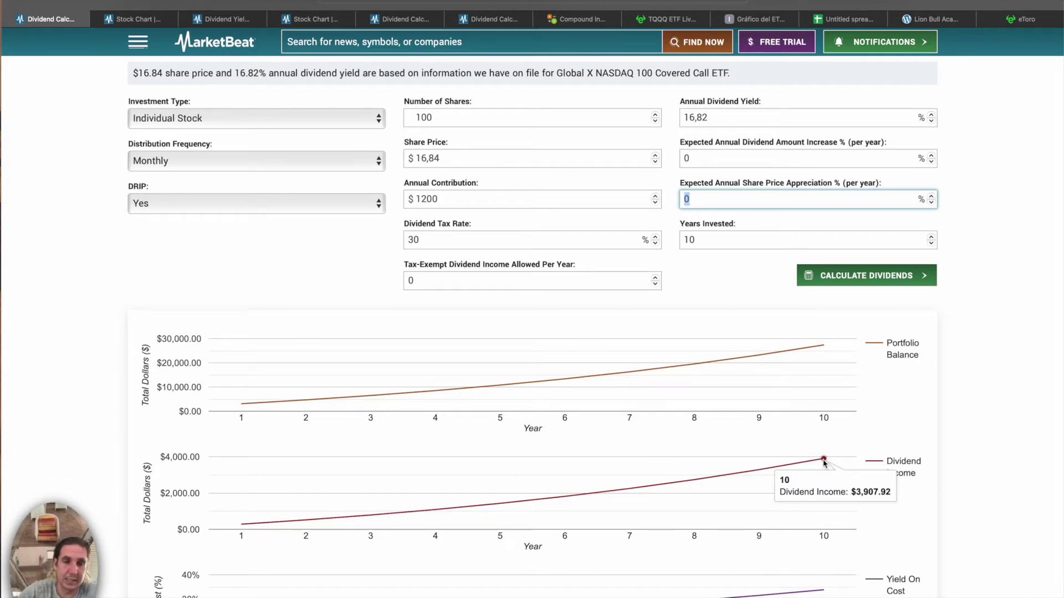
scroll(824, 464, "down", 3)
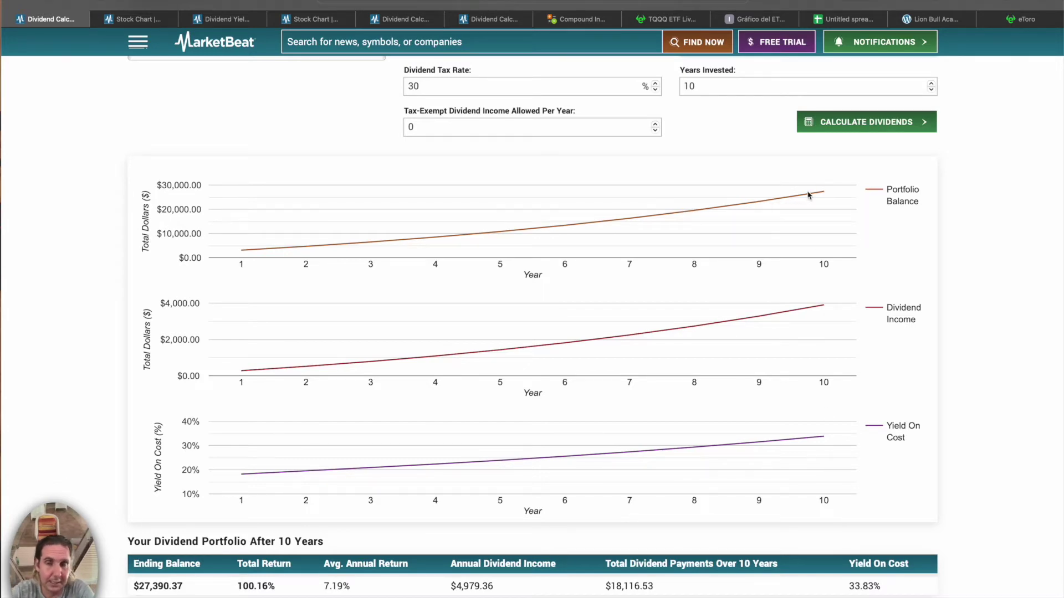
Return to the QYLD calculator's settings and highlight the fund name in the share price and dividend yield note.
scroll(697, 353, "up", 2)
scroll(697, 353, "up", 5)
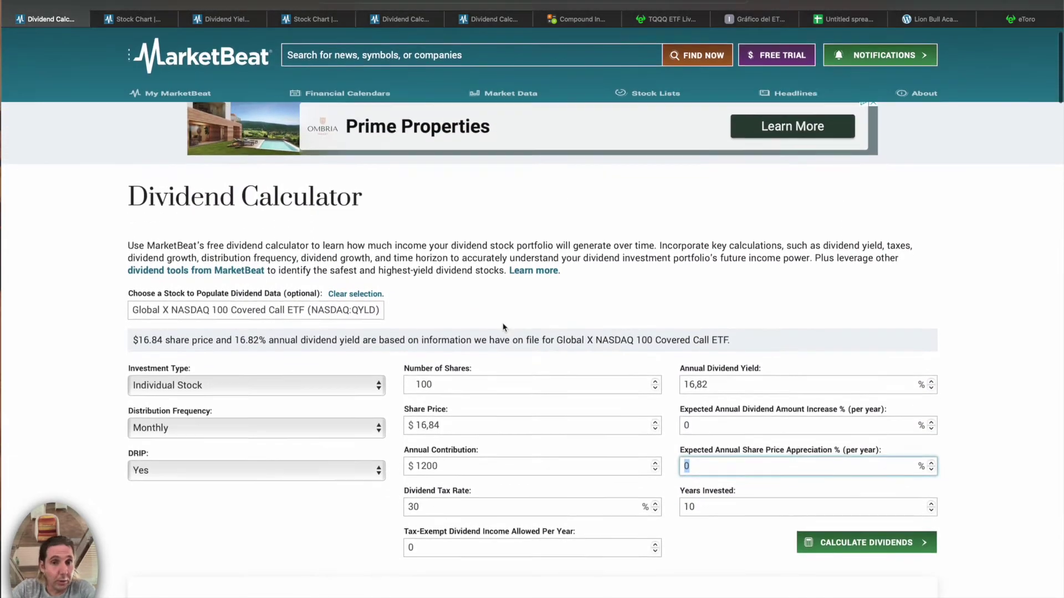
scroll(502, 324, "down", 2)
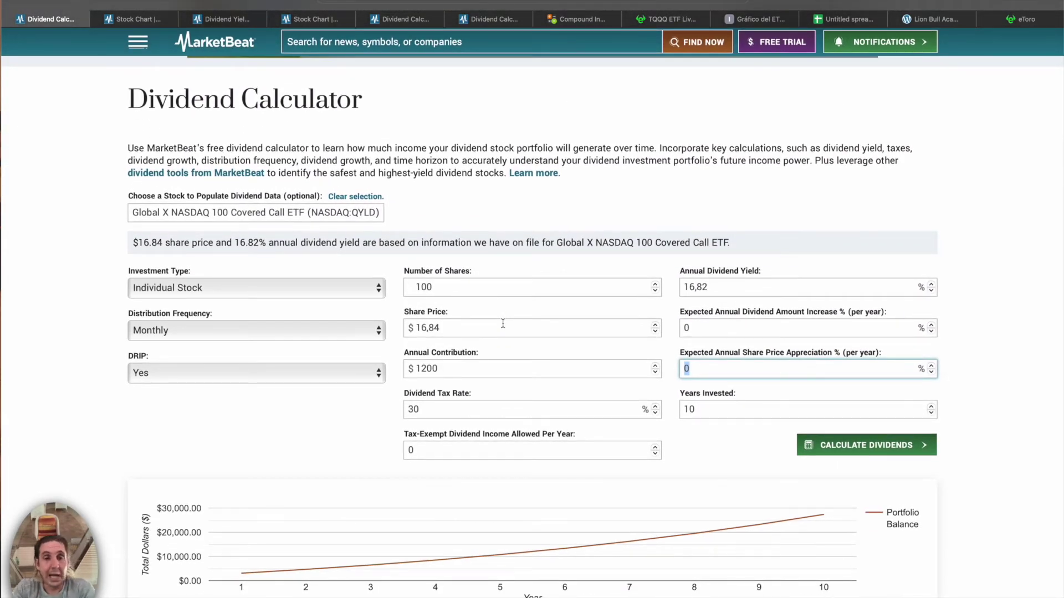
left_click(718, 165)
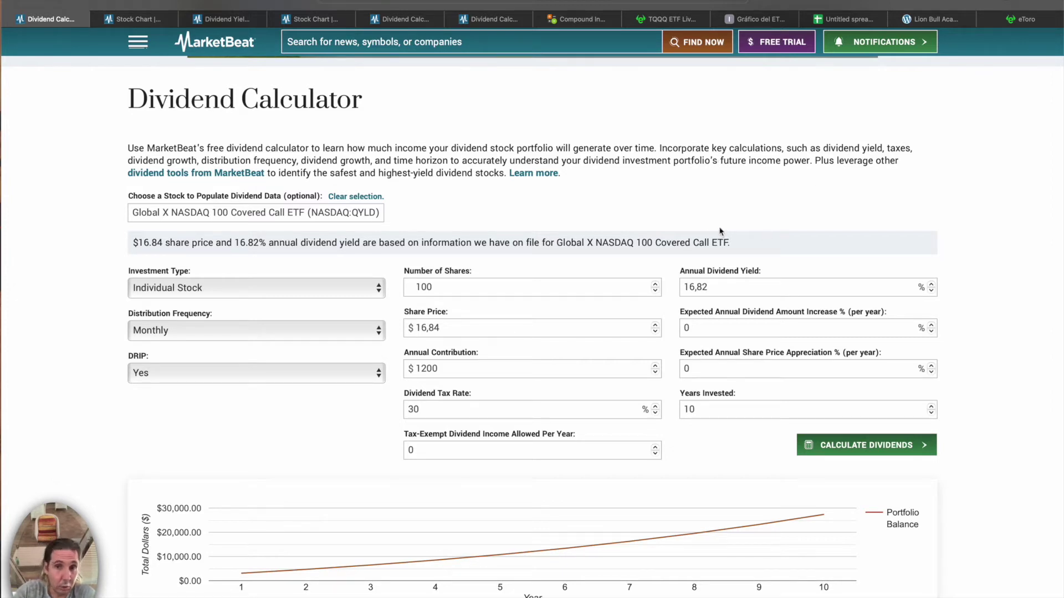
left_click_drag(652, 243, 723, 247)
left_click(685, 249)
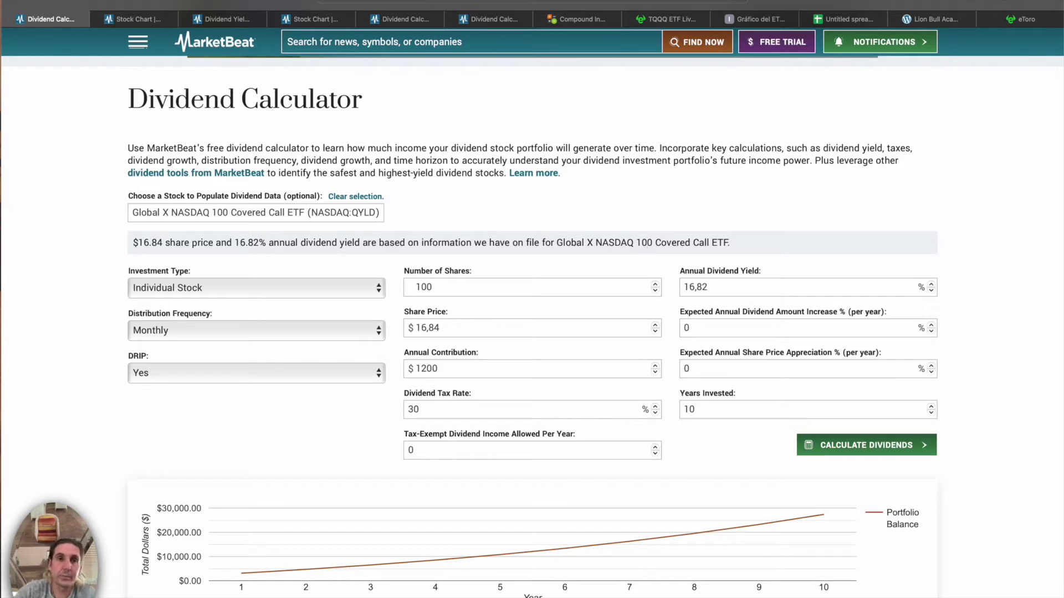
View QYLD's dividend yield page and the stock chart comparing QYLD with QQQ.
left_click(257, 19)
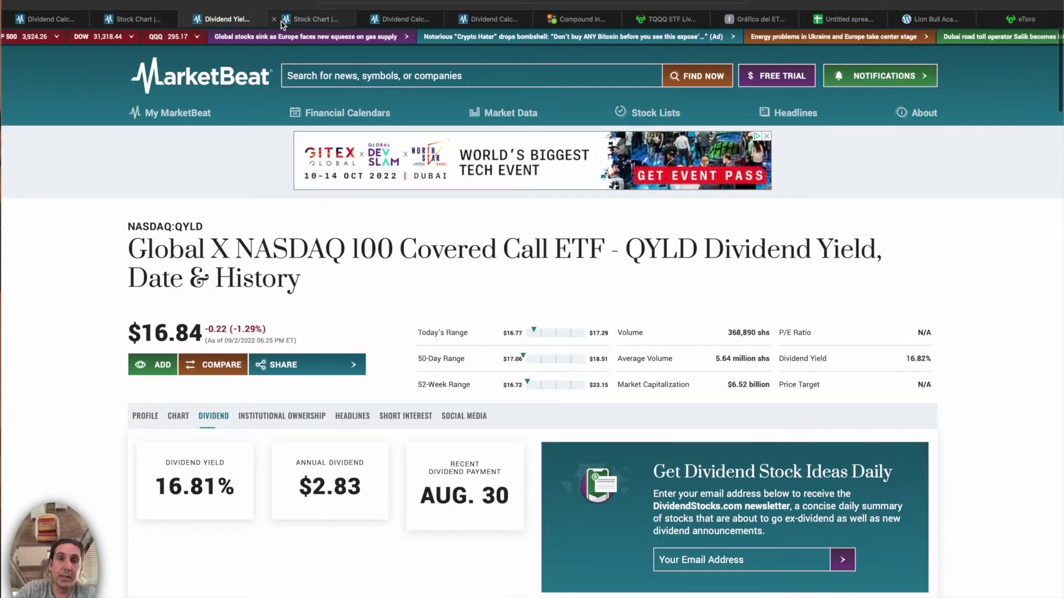
left_click(284, 21)
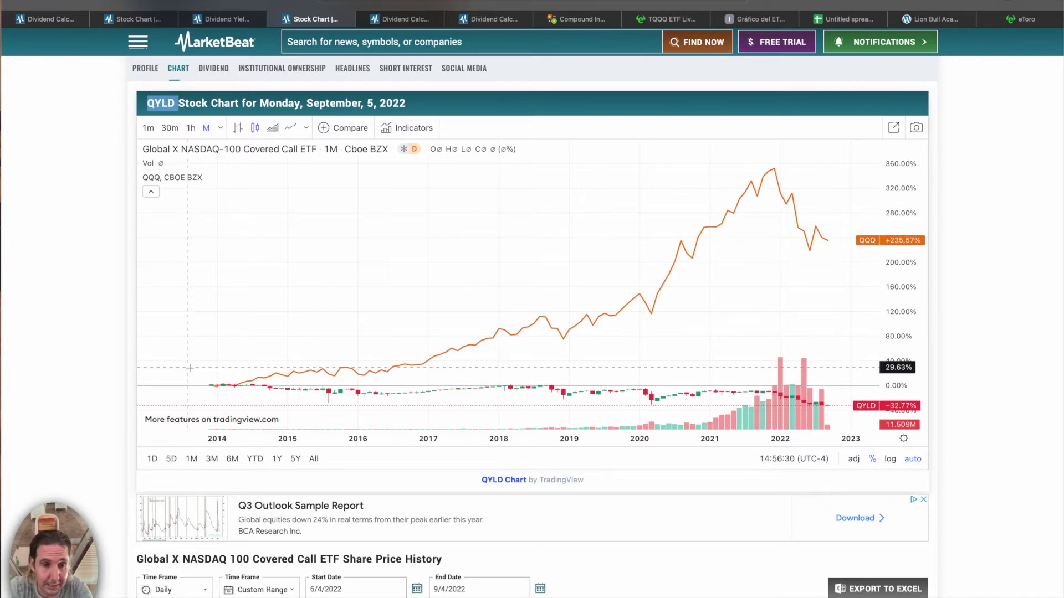
Set the dividend tax rate to 15% in the Invesco QQQ Trust dividend calculator and recalculate the dividends.
left_click(399, 19)
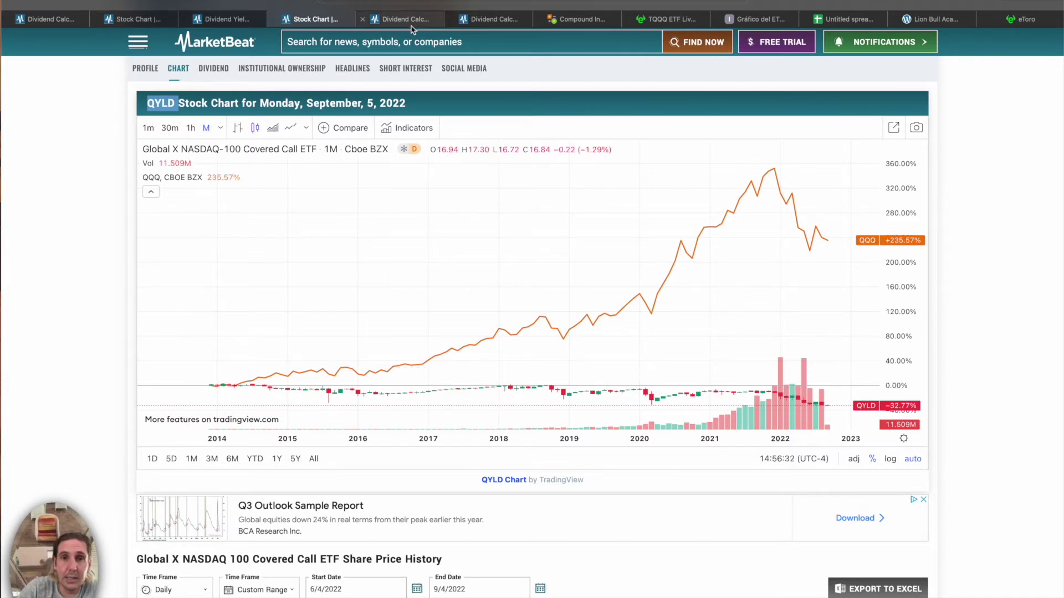
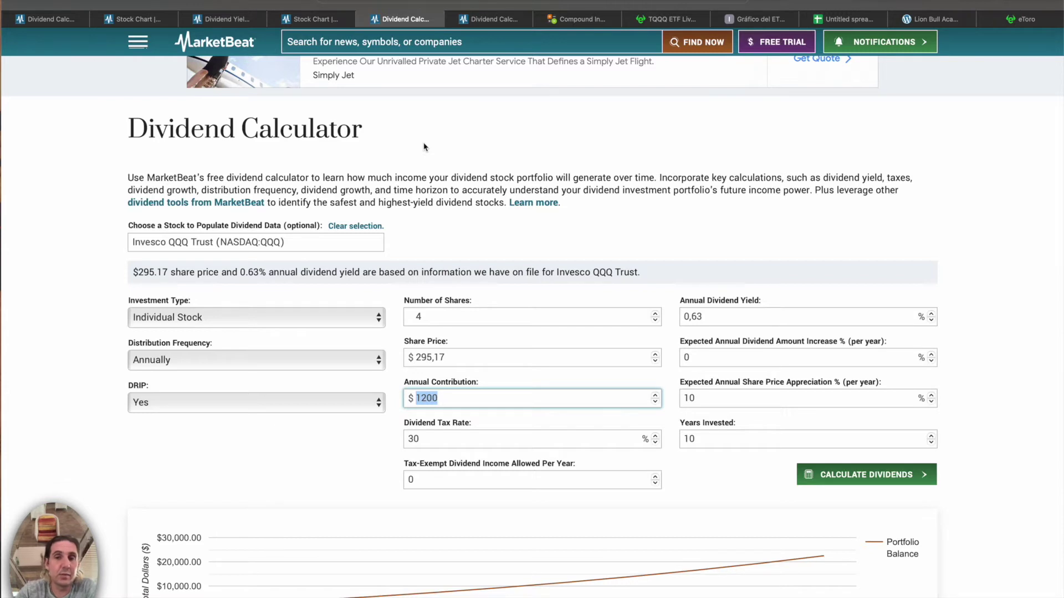
scroll(424, 147, "down", 3)
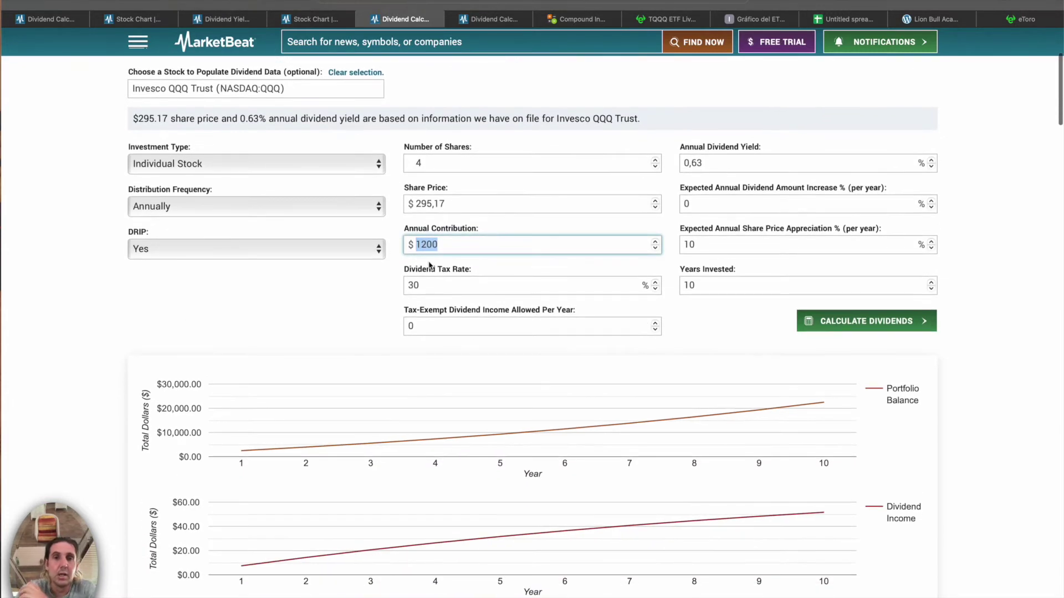
left_click(405, 287)
double_click(405, 287)
type("15")
left_click(355, 340)
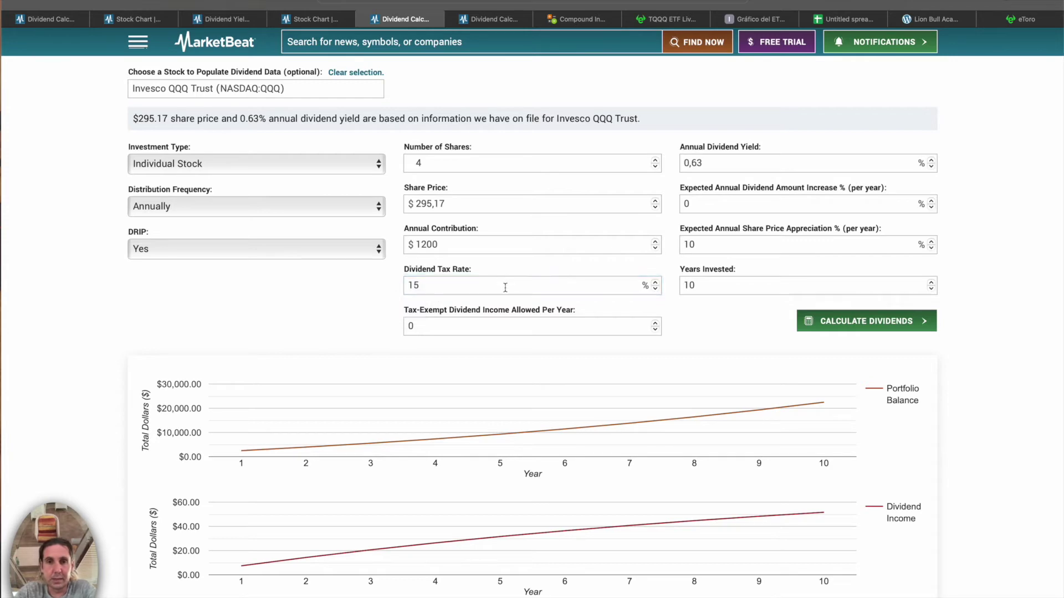
left_click(843, 317)
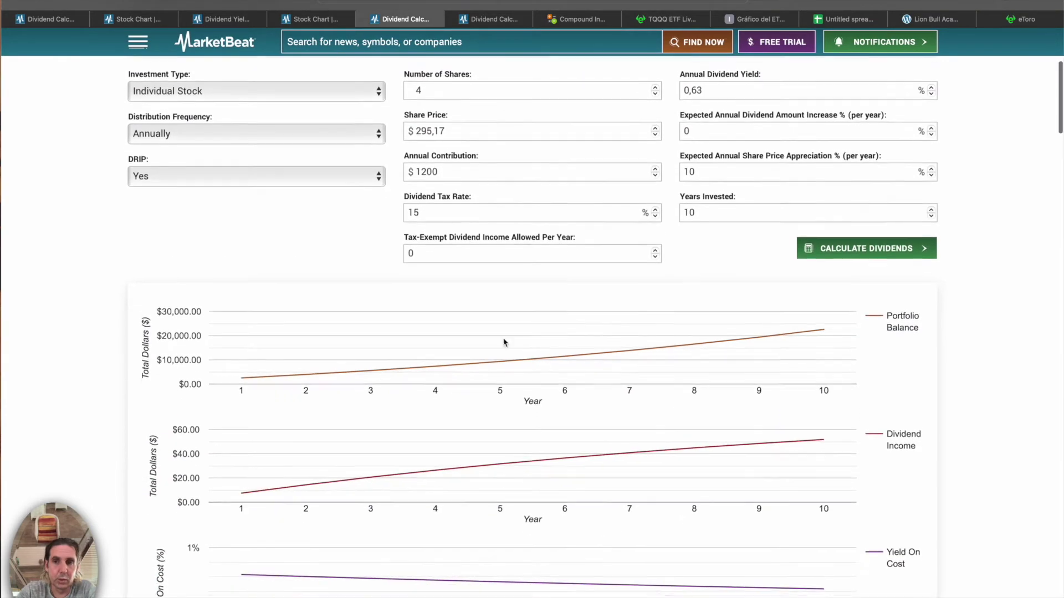
Examine QQQ's projected portfolio balance and dividend income on the charts, and check the number of years invested.
mouse_move(240, 382)
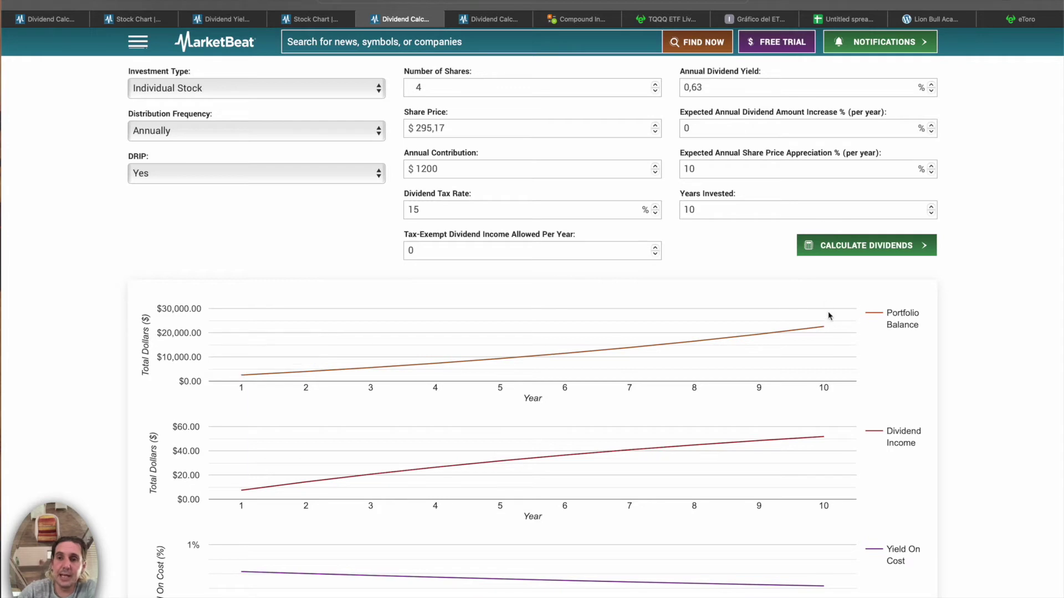
mouse_move(825, 328)
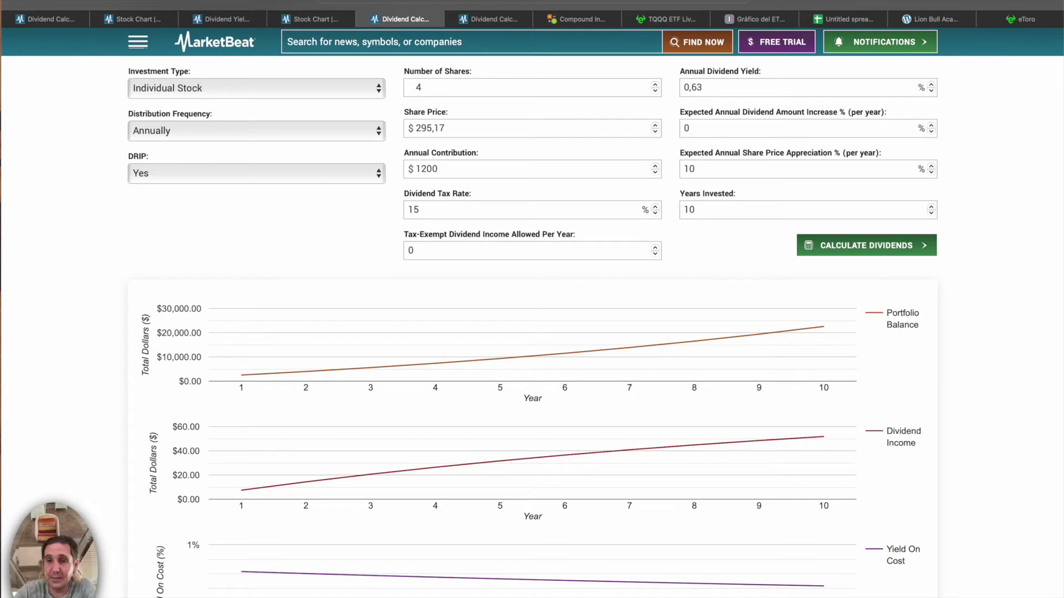
mouse_move(822, 437)
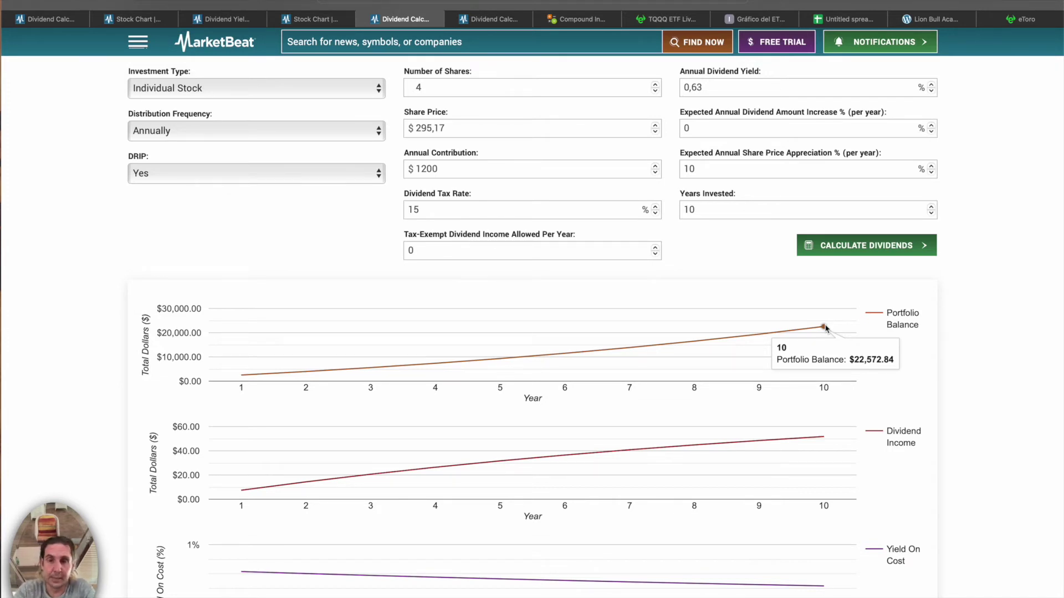
double_click(679, 212)
left_click(713, 251)
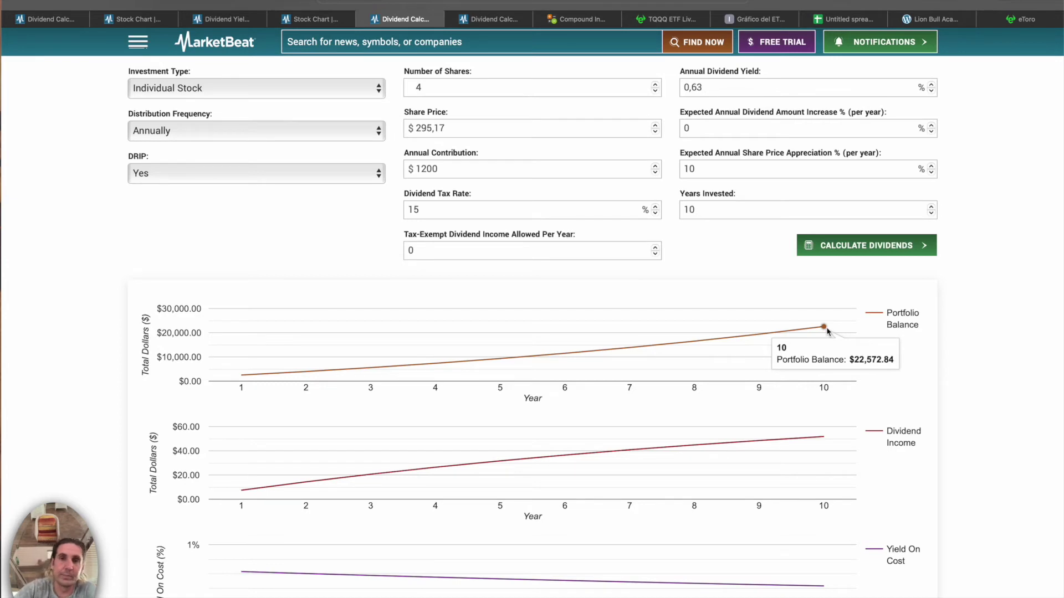
Open the ProShares UltraPro QQQ dividend calculator and review its number of shares, share price, annual contribution, price appreciation and tax rate.
left_click(487, 24)
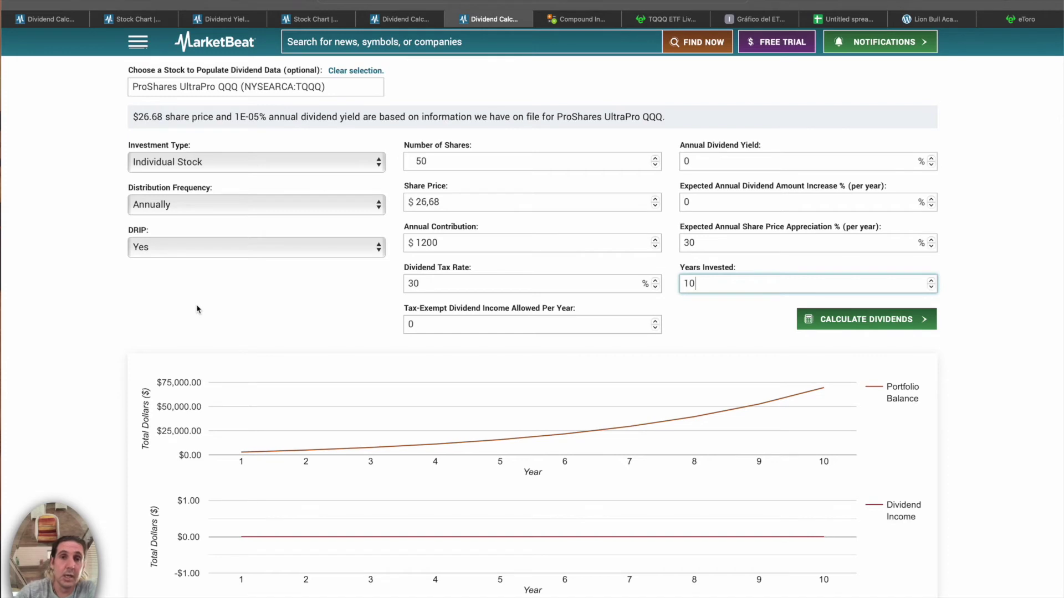
left_click(473, 160)
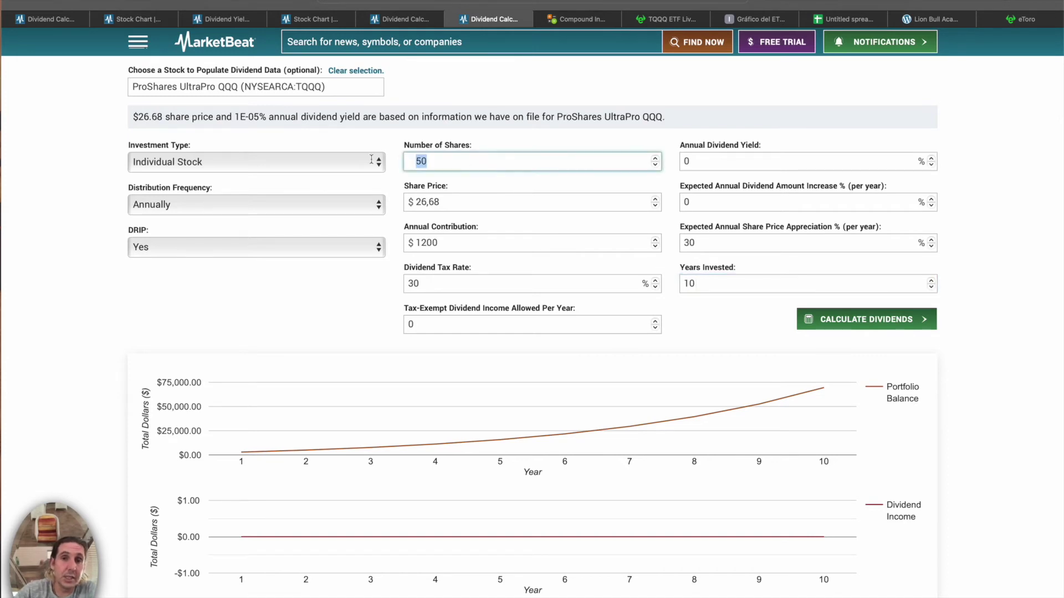
key("Tab")
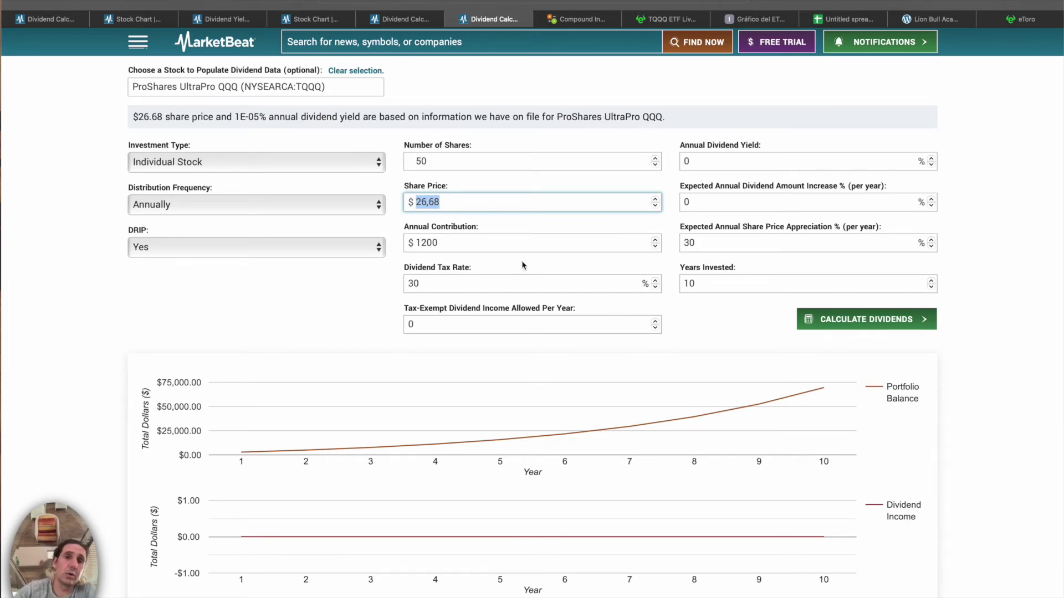
left_click(450, 245)
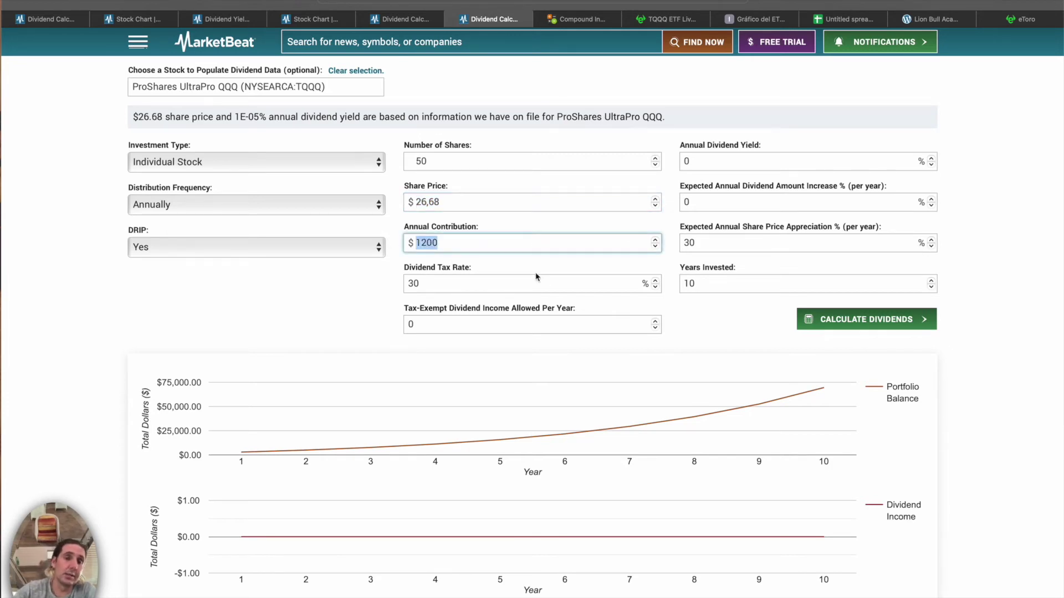
left_click(737, 327)
left_click(718, 246)
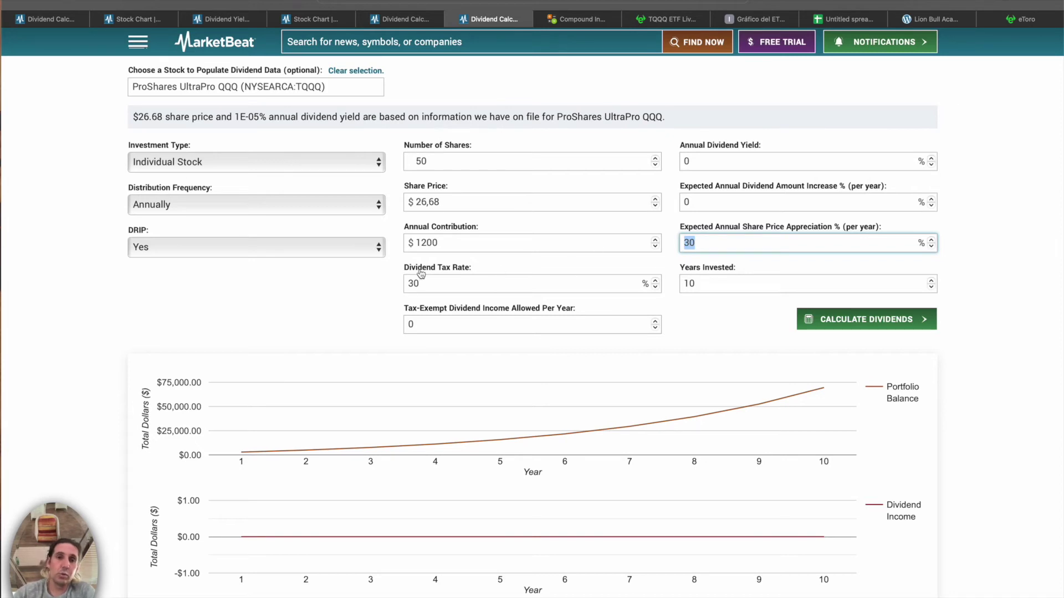
left_click(442, 283)
left_click(718, 316)
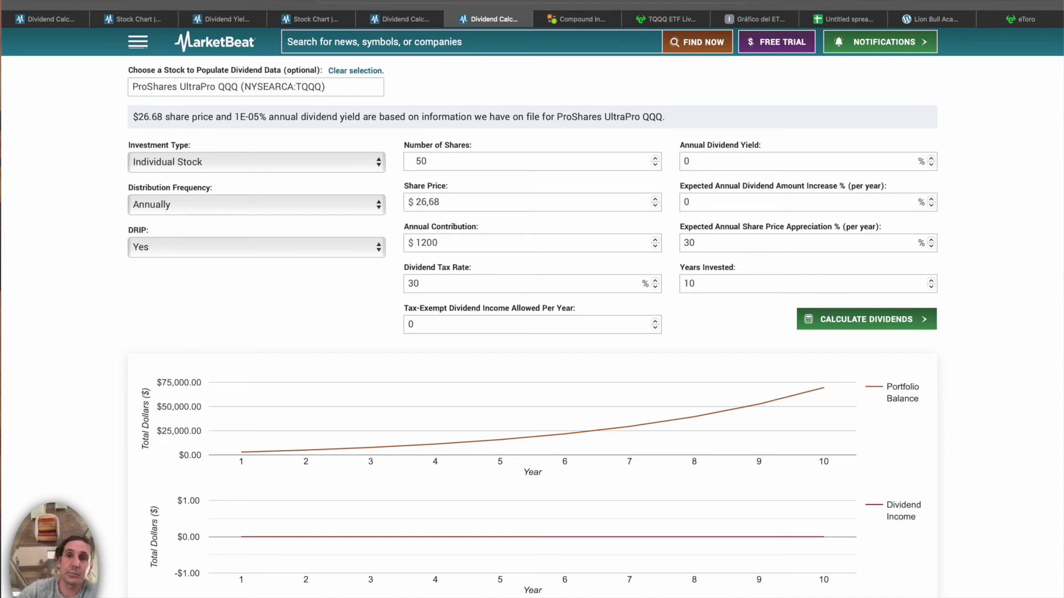
Open the compound interest calculator and review its initial balance, investment years and monthly deposit, down to the calculation projection.
left_click(588, 20)
scroll(587, 316, "up", 4)
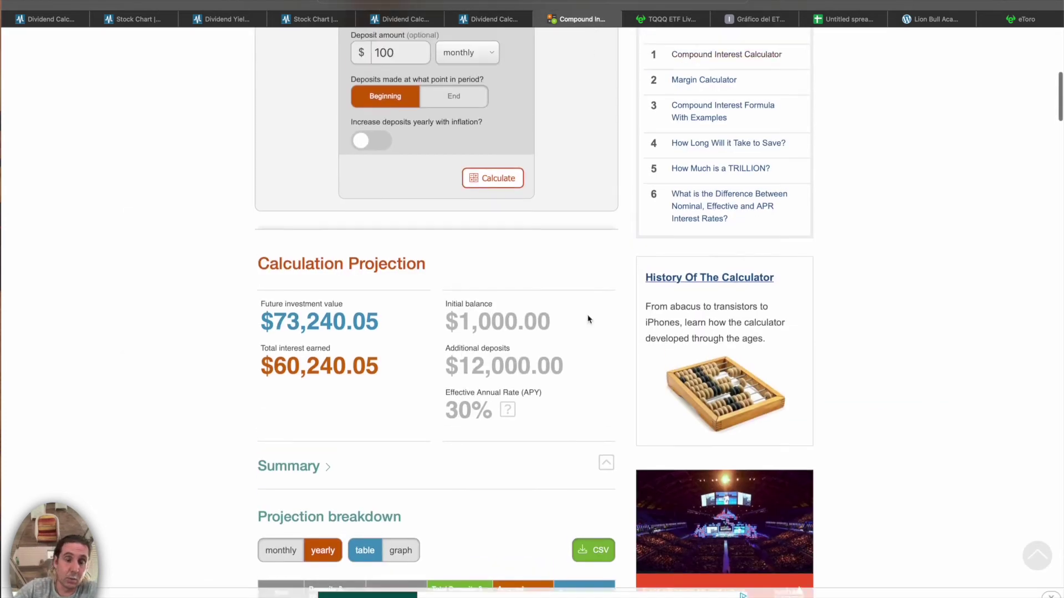
scroll(588, 319, "up", 4)
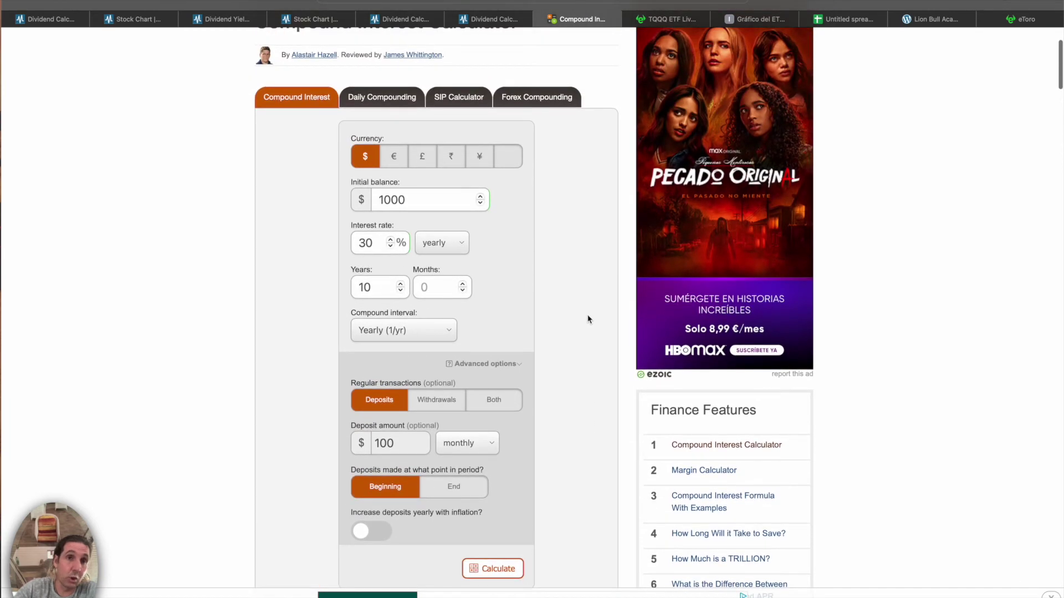
scroll(587, 317, "down", 1)
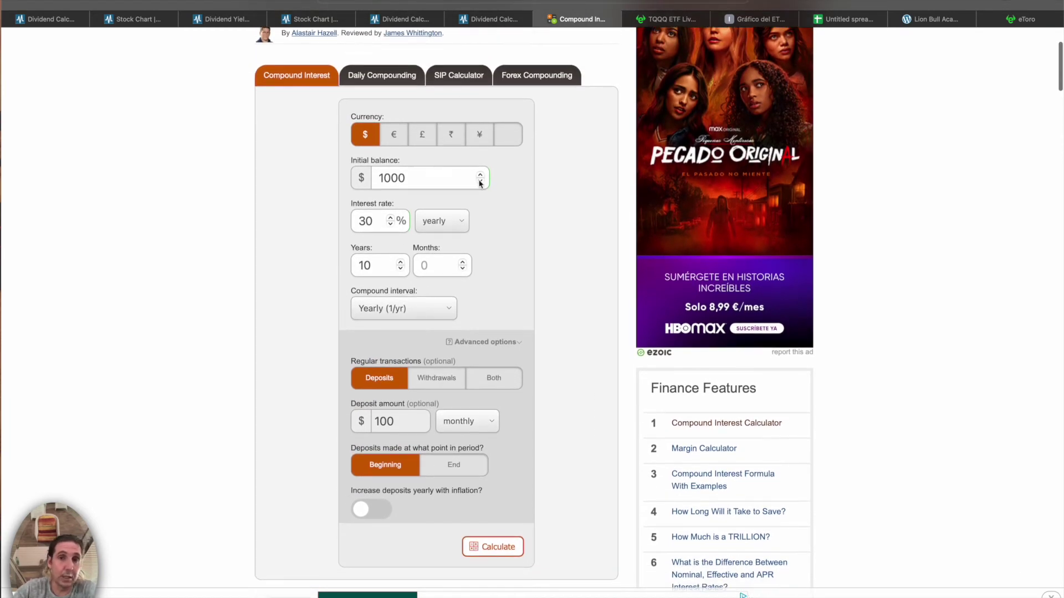
double_click(416, 179)
left_click(534, 225)
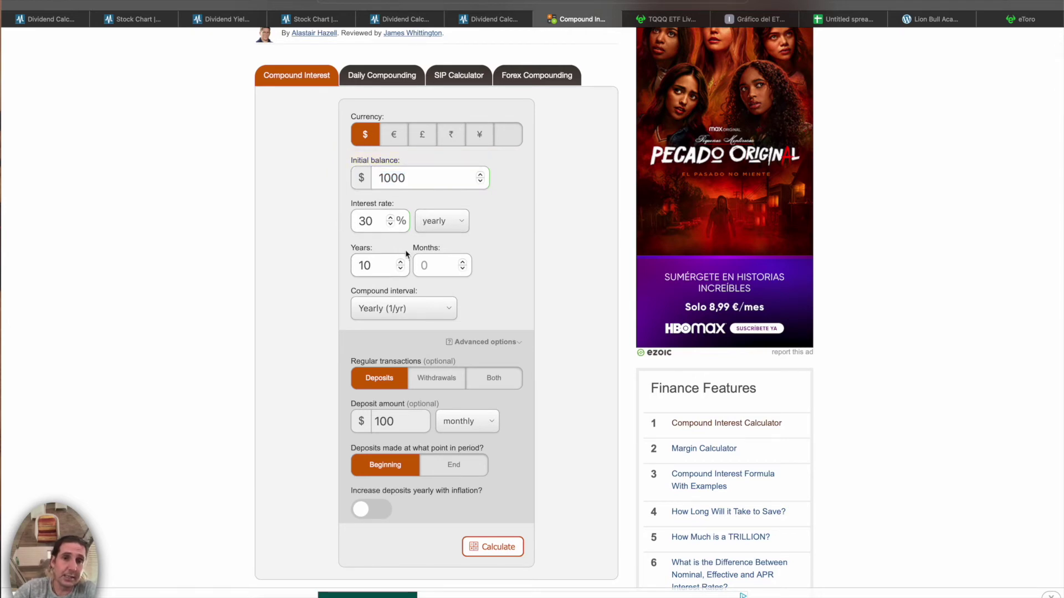
double_click(381, 265)
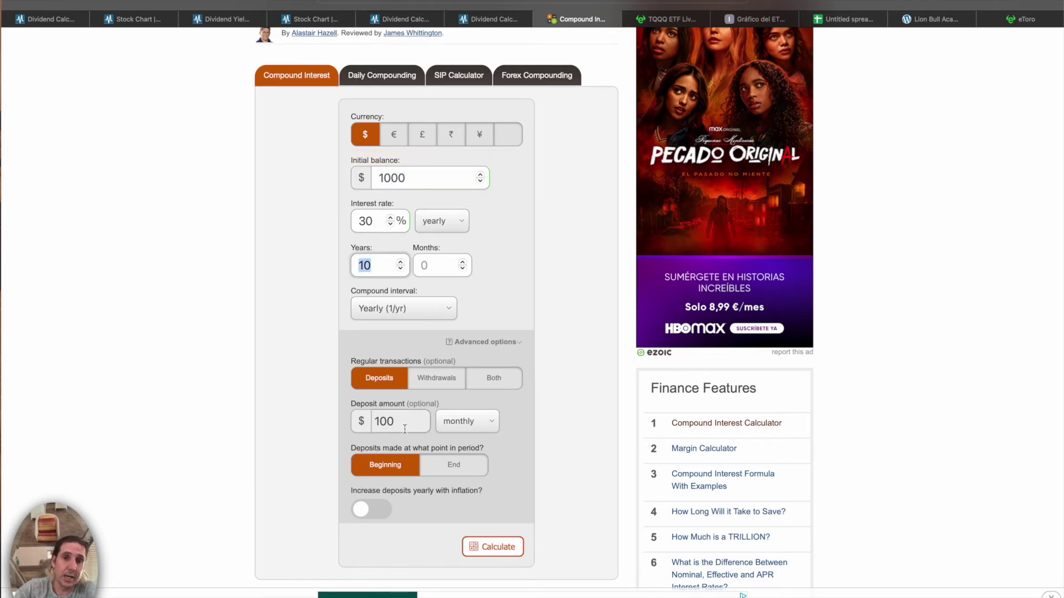
double_click(384, 422)
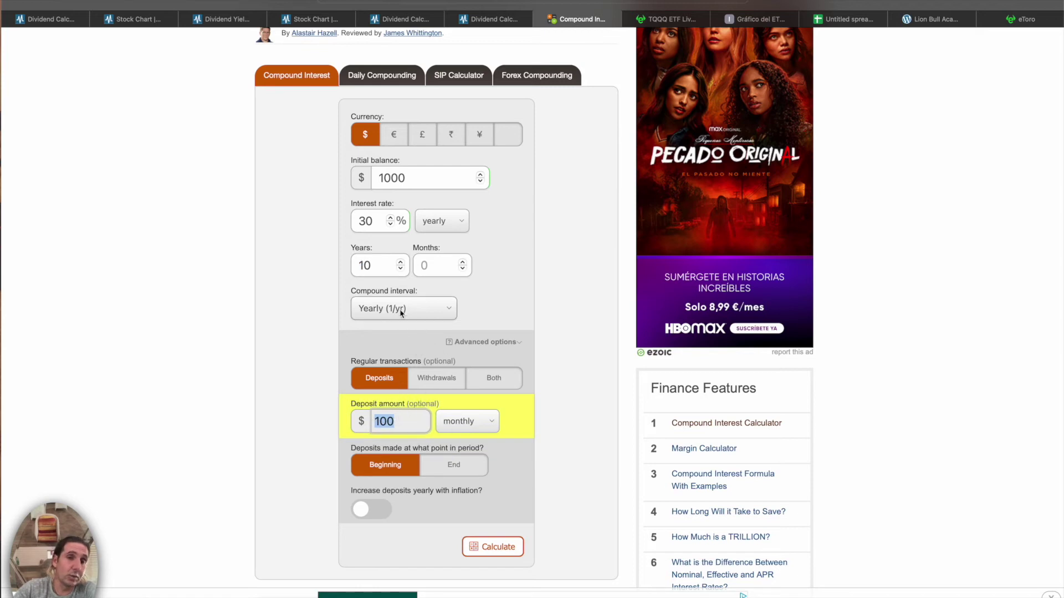
scroll(488, 388, "down", 4)
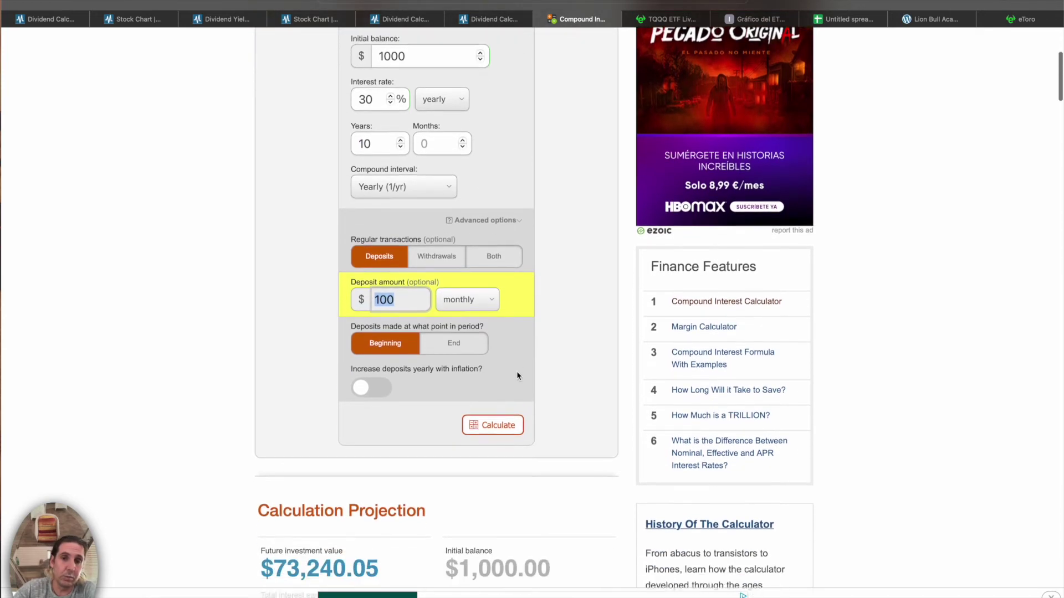
Examine the calculation projection's future investment value, initial balance, additional deposits and total interest earned in the compound interest calculator.
scroll(486, 437, "down", 2)
left_click_drag(393, 411, 255, 408)
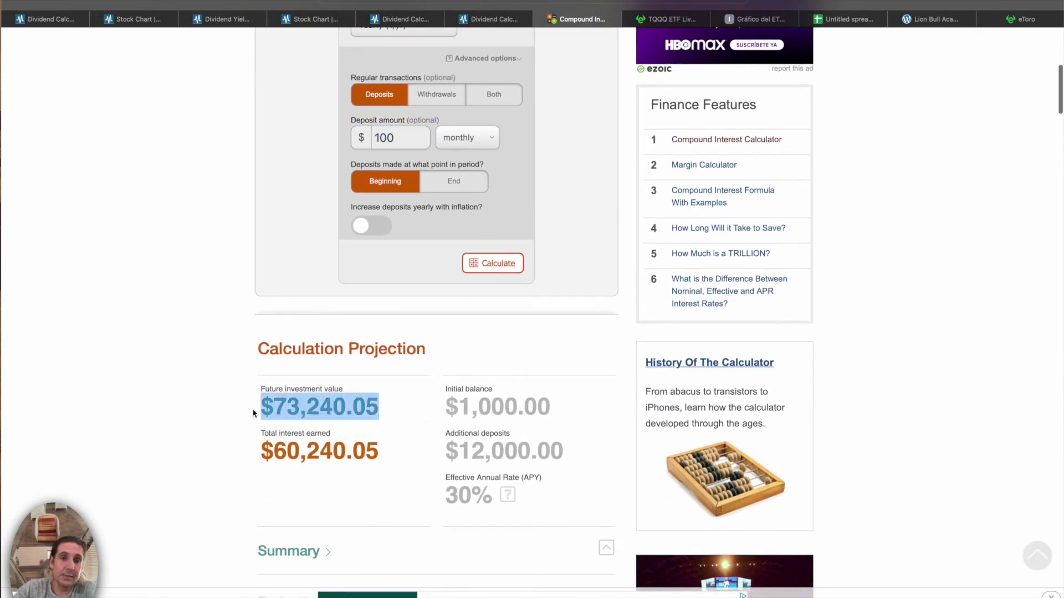
left_click_drag(442, 408, 596, 445)
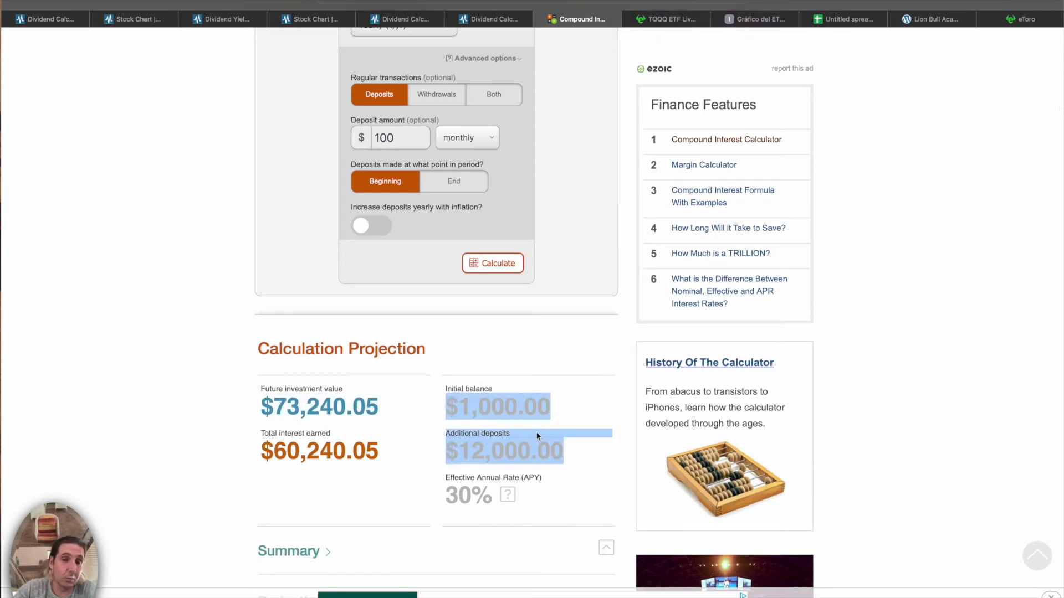
left_click_drag(386, 460, 211, 454)
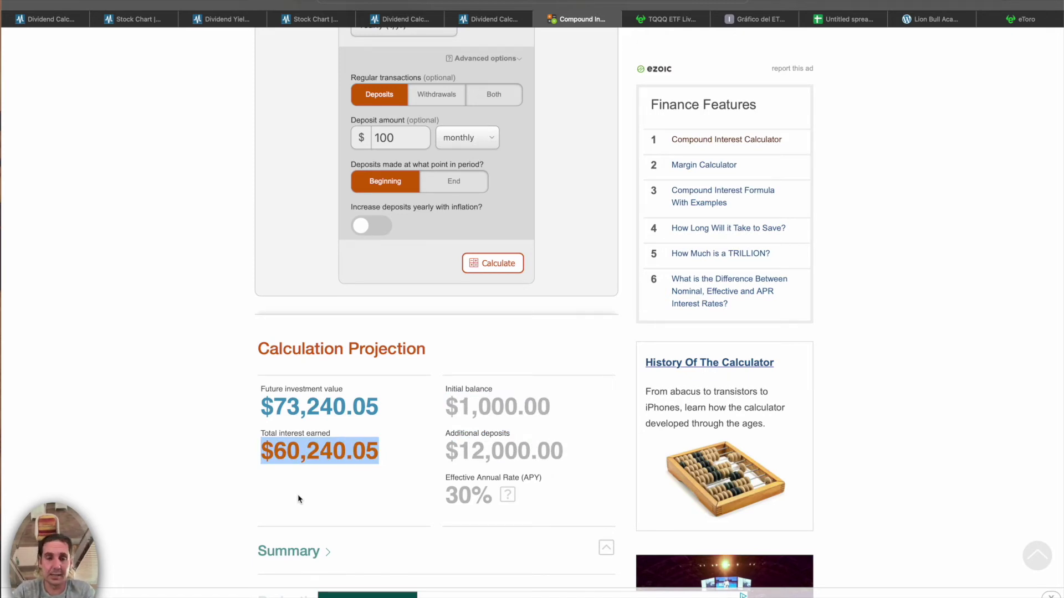
left_click(324, 492)
left_click_drag(383, 454, 231, 456)
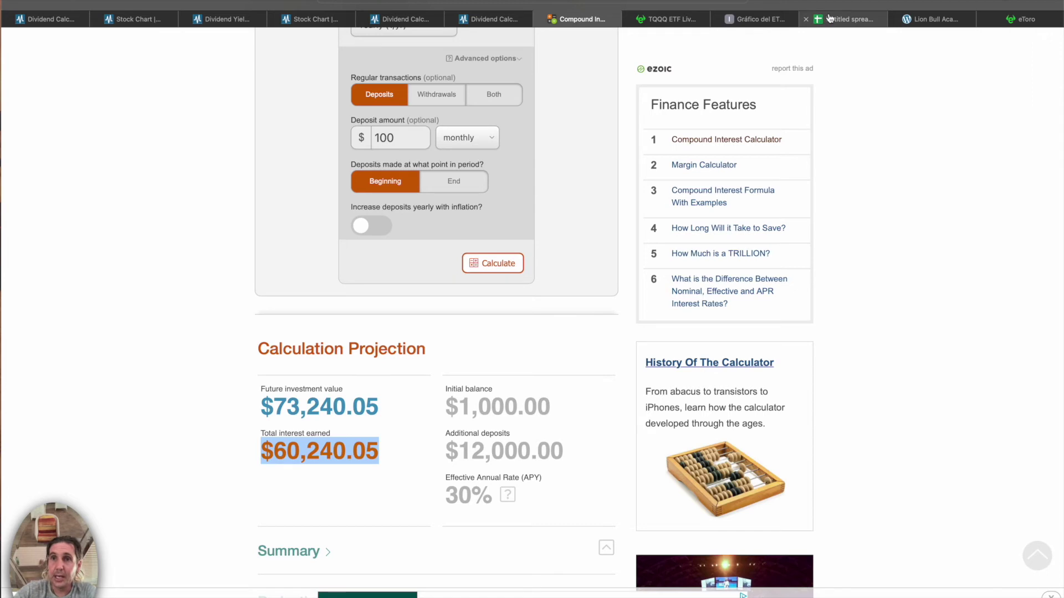
left_click_drag(474, 501, 426, 492)
left_click(413, 490)
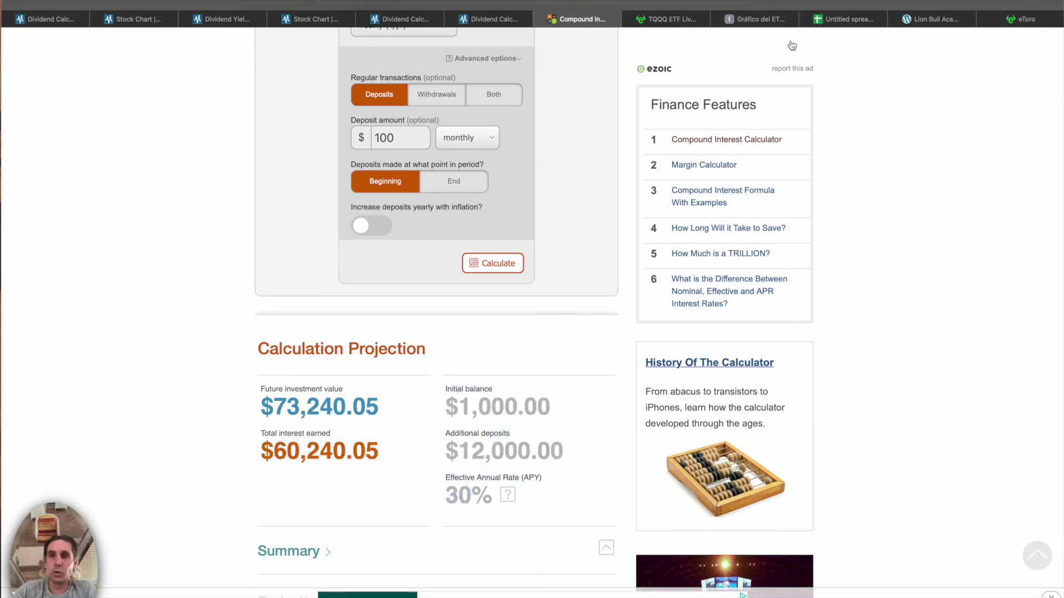
Open the yearly performance spreadsheet and compare the TQQQ and QQQ returns, including the 2018 results and the TQQQ average.
left_click(825, 21)
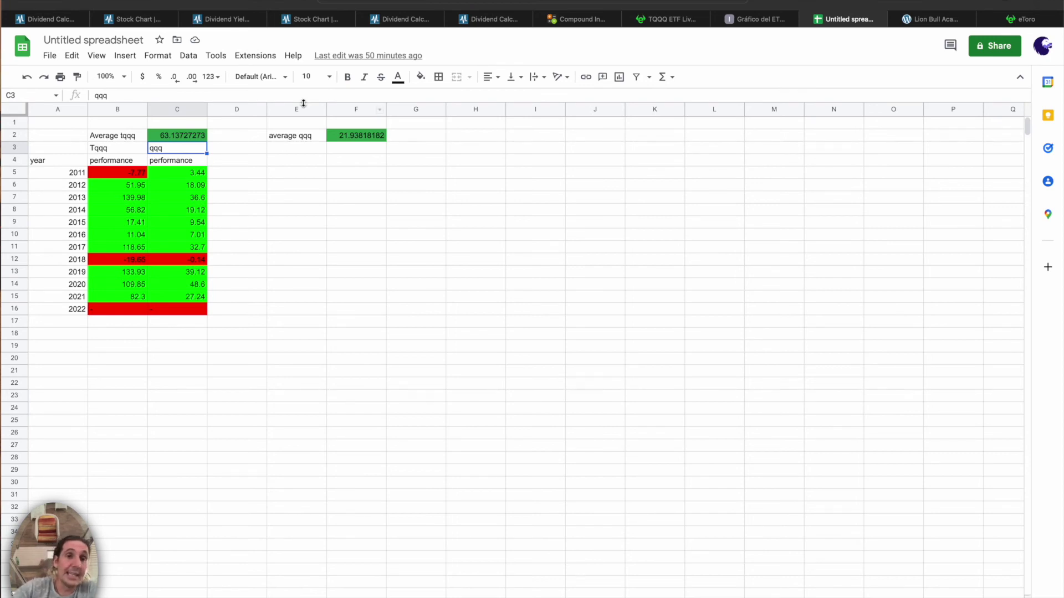
left_click(203, 263)
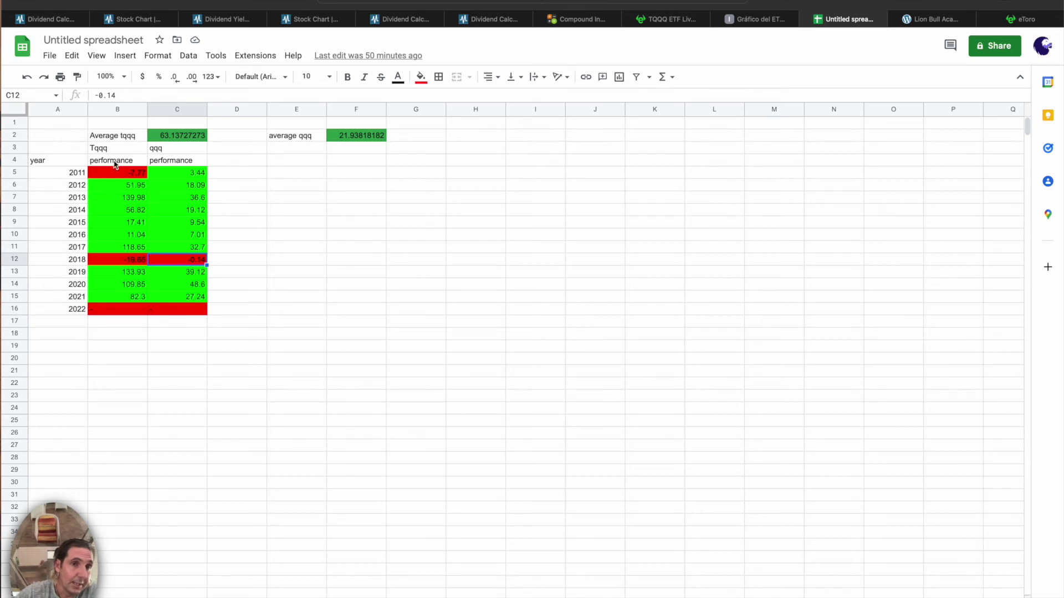
left_click(172, 139)
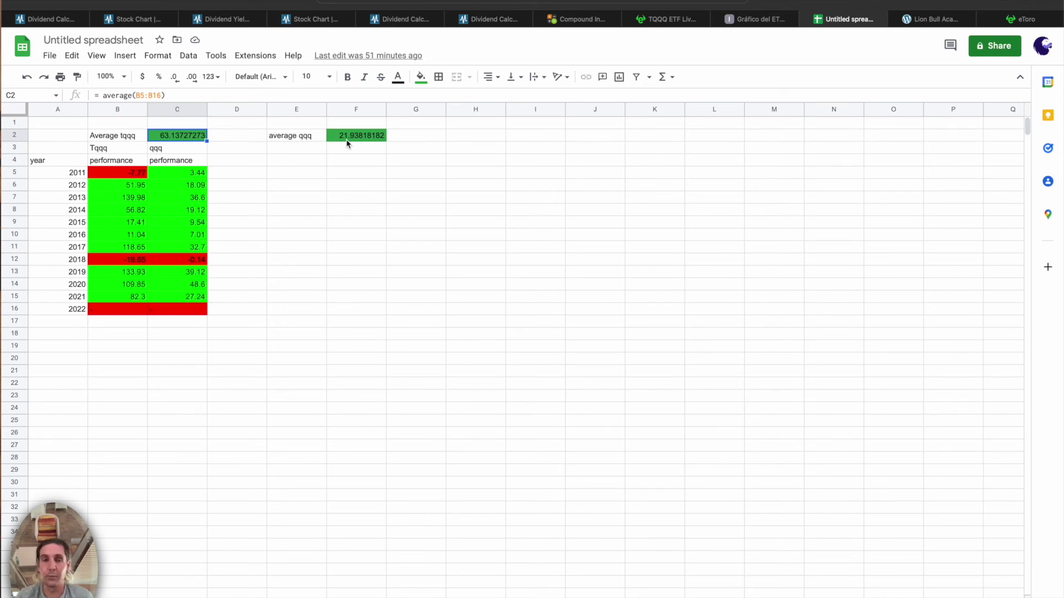
left_click(296, 260)
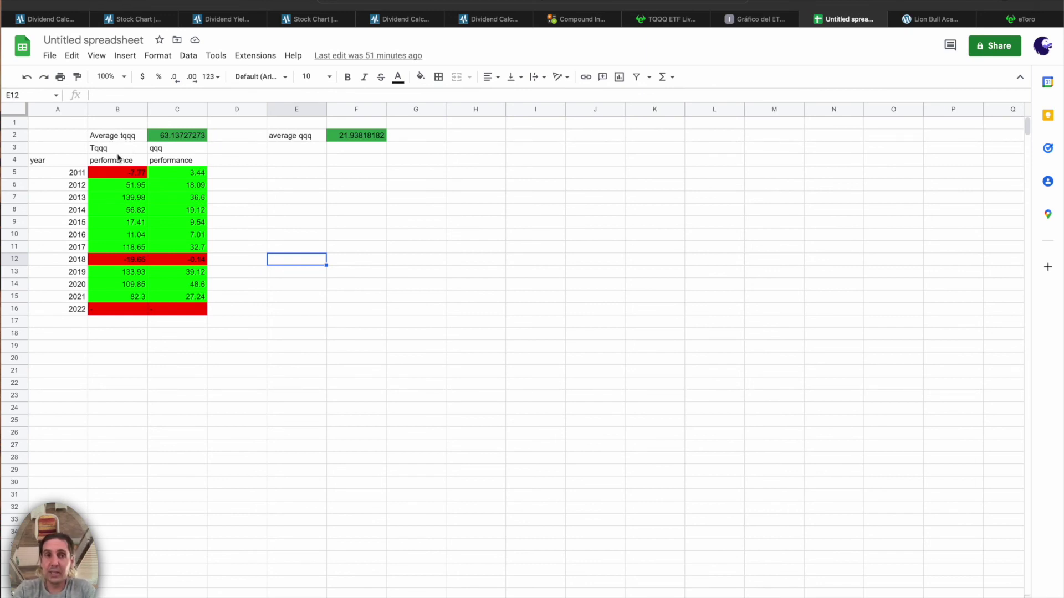
left_click(189, 153)
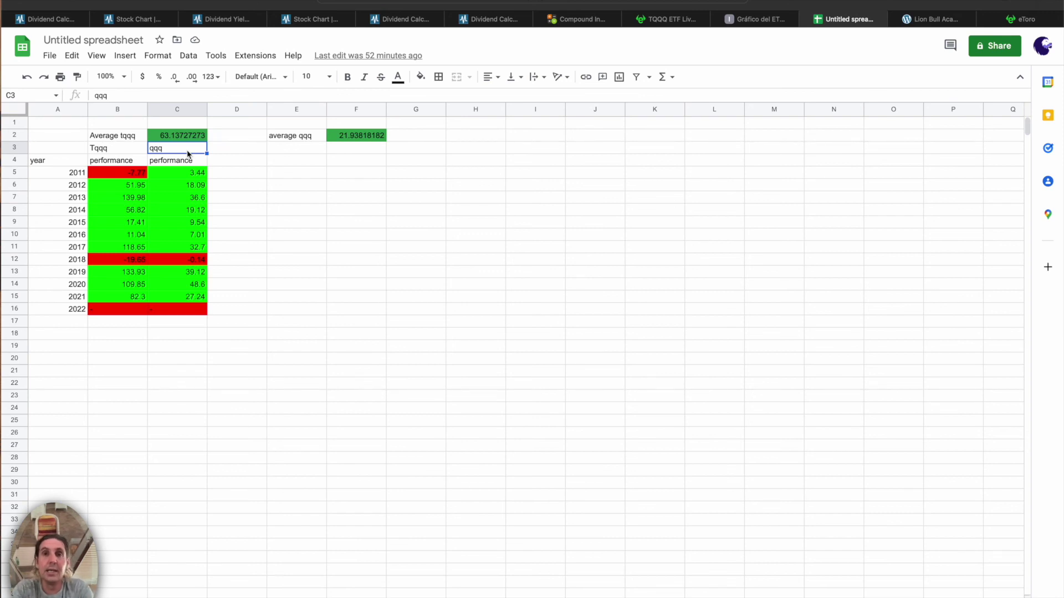
Return to the QYLD dividend calculator and check the year 10 portfolio balance and dividend income on the charts.
left_click(46, 18)
scroll(756, 422, "down", 3)
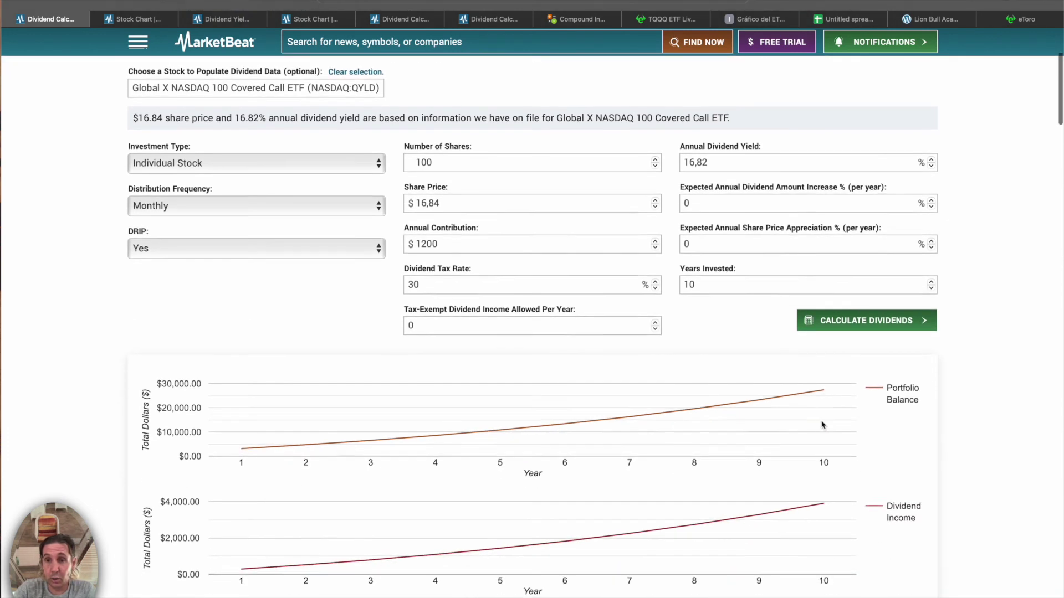
mouse_move(821, 370)
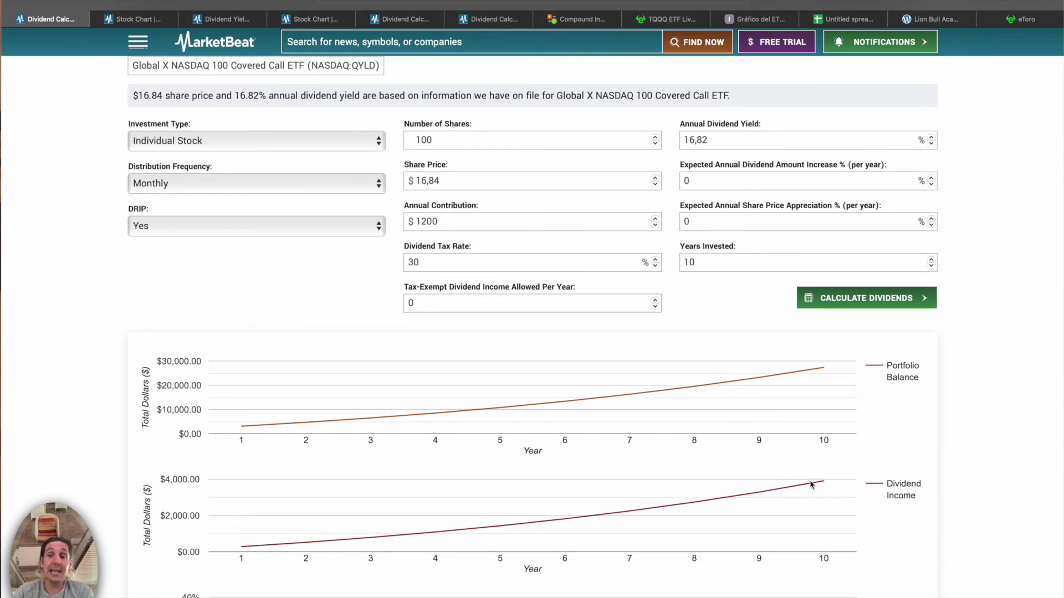
mouse_move(829, 483)
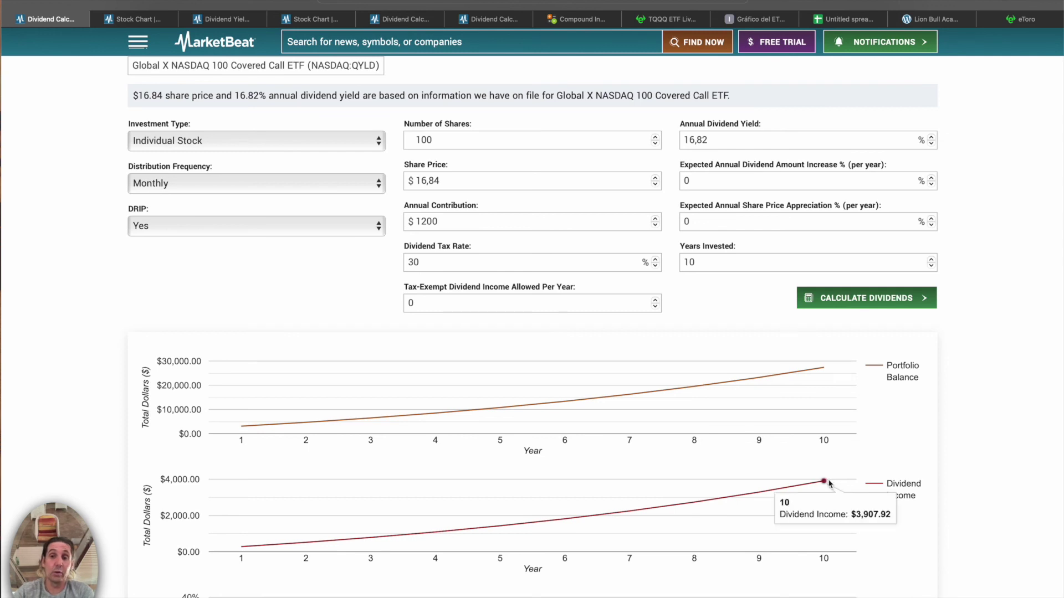
Check QQQ's year 10 portfolio balance in its dividend calculator, and bring up the ProShares UltraPro QQQ calculator for comparison.
left_click(326, 21)
left_click(390, 21)
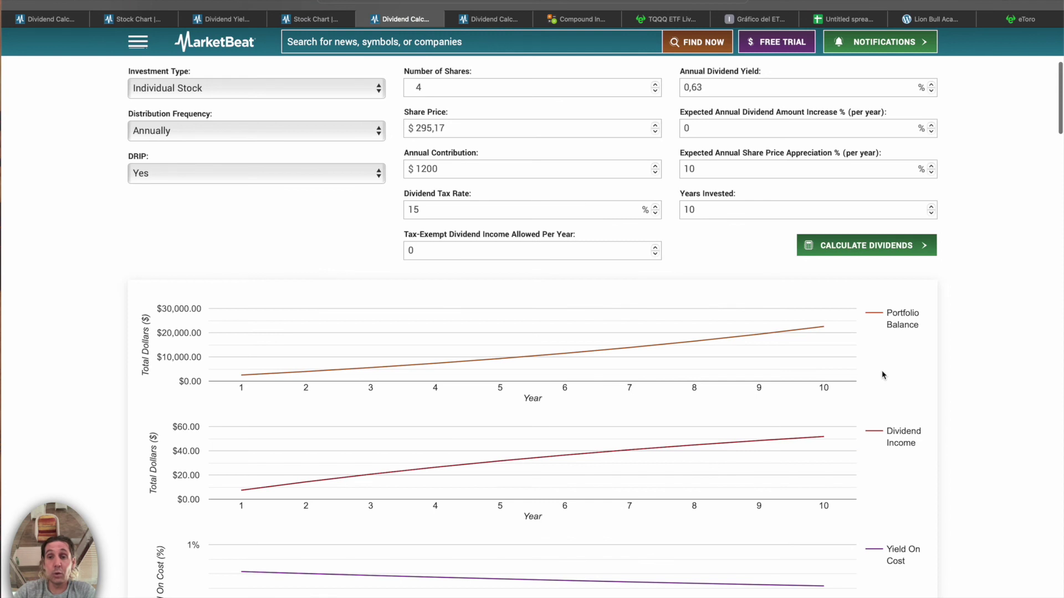
mouse_move(827, 331)
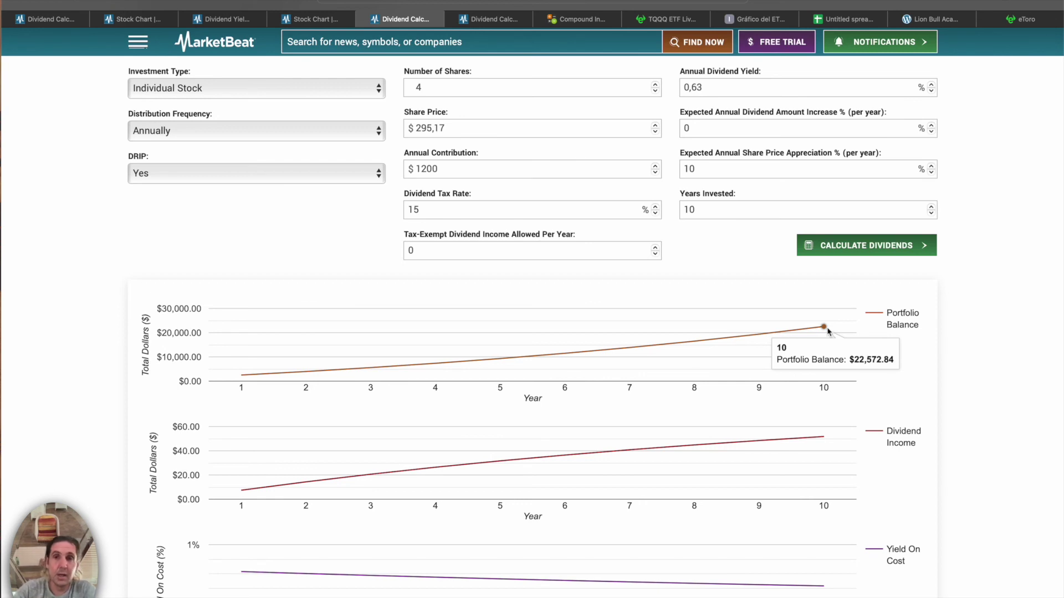
left_click(494, 18)
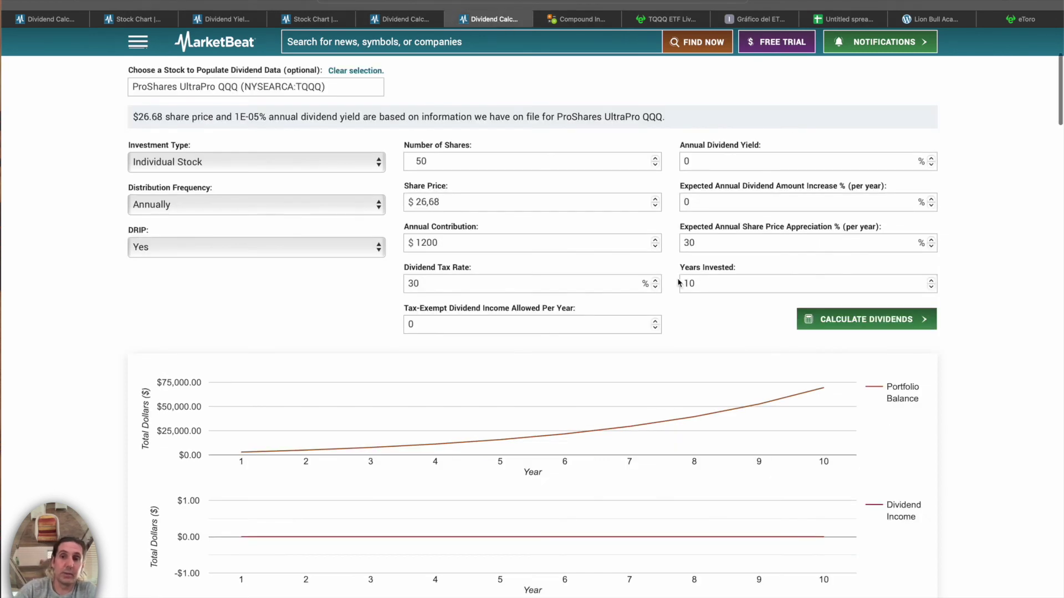